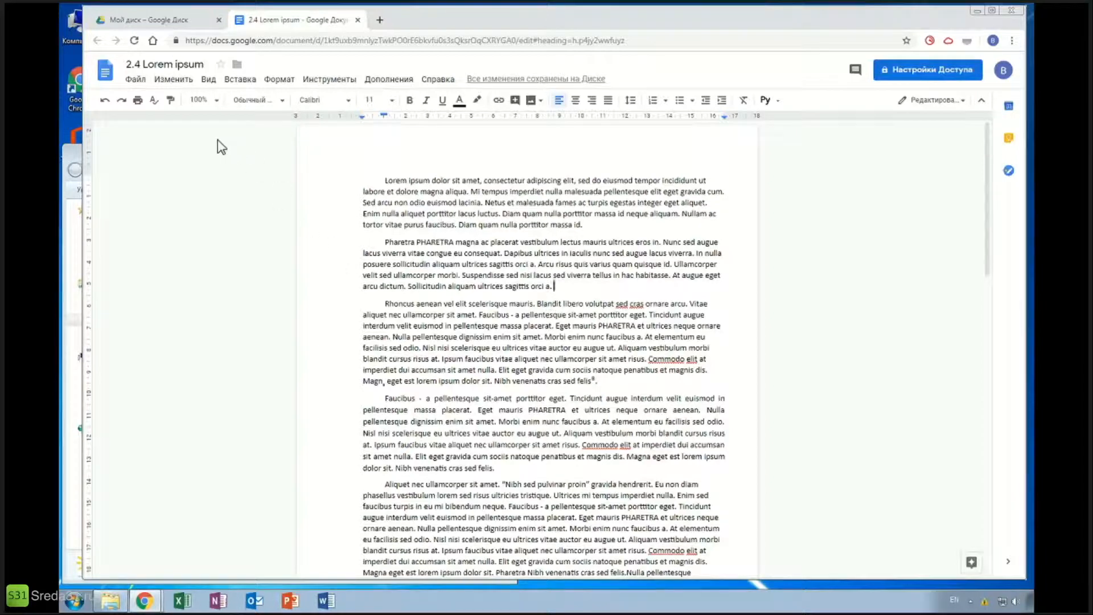
- Insert the picture "5.2 Солнышко" from the computer's desktop at the end of the second paragraph
{"action": "left_click", "coordinate": [238, 80]}
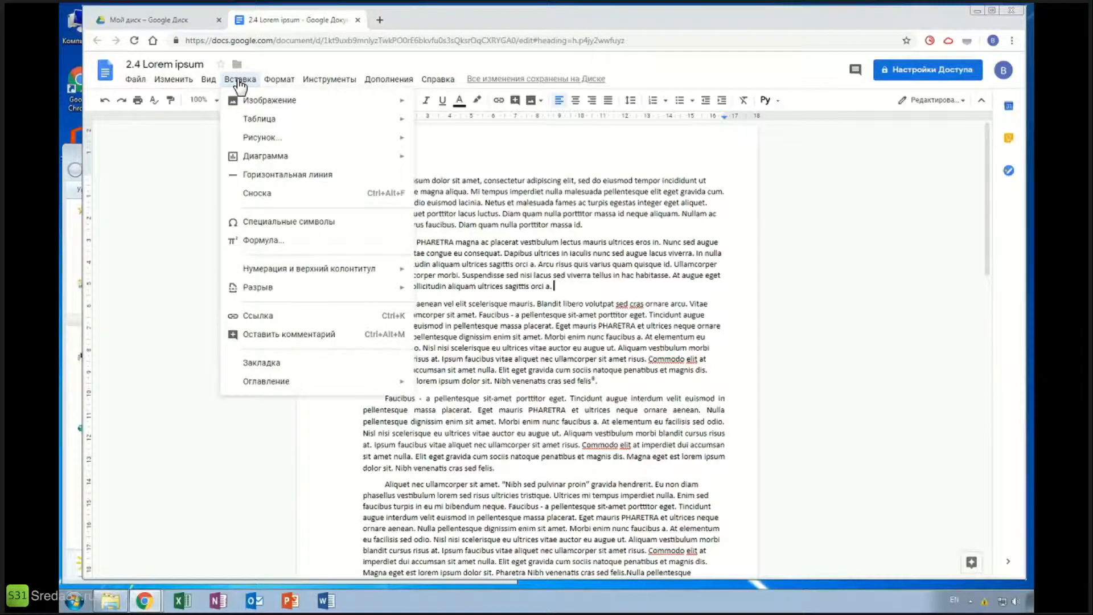
{"action": "mouse_move", "coordinate": [342, 101]}
{"action": "left_click", "coordinate": [454, 103]}
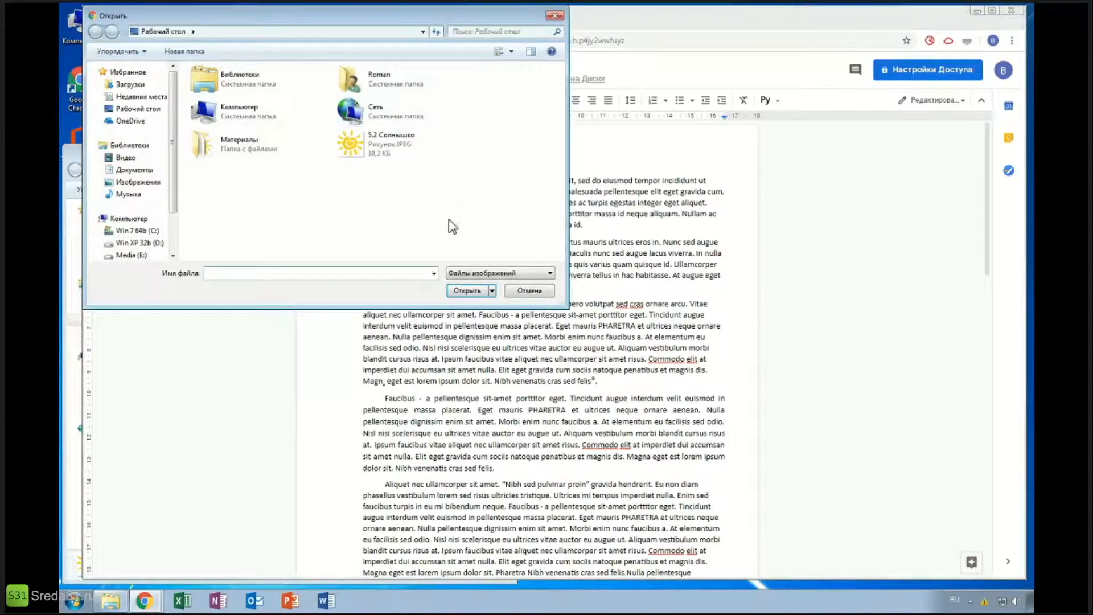
{"action": "left_click", "coordinate": [391, 142]}
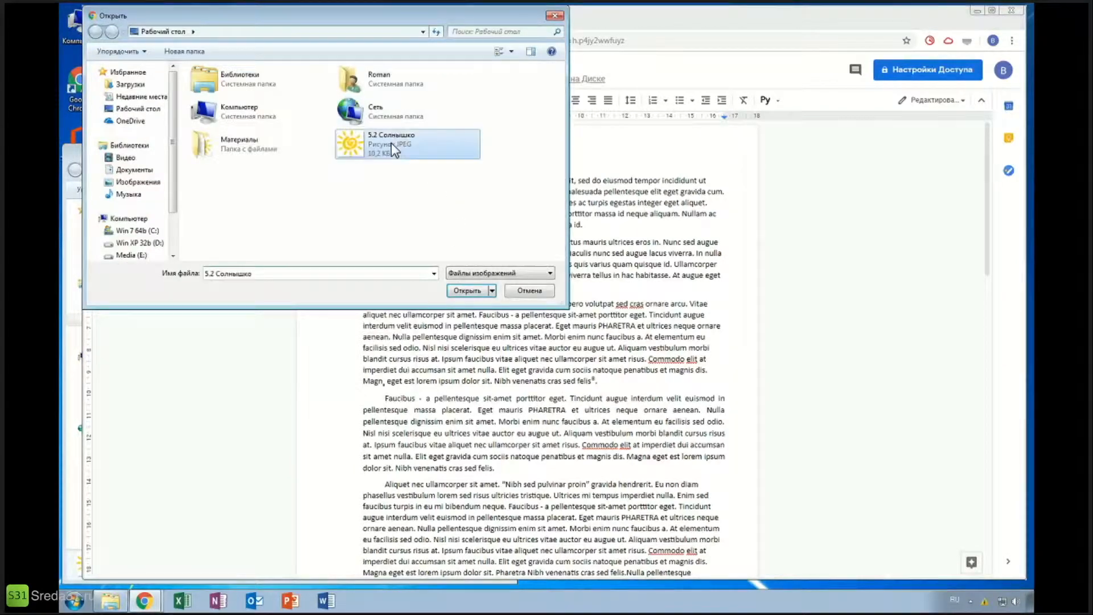
{"action": "left_click", "coordinate": [473, 291]}
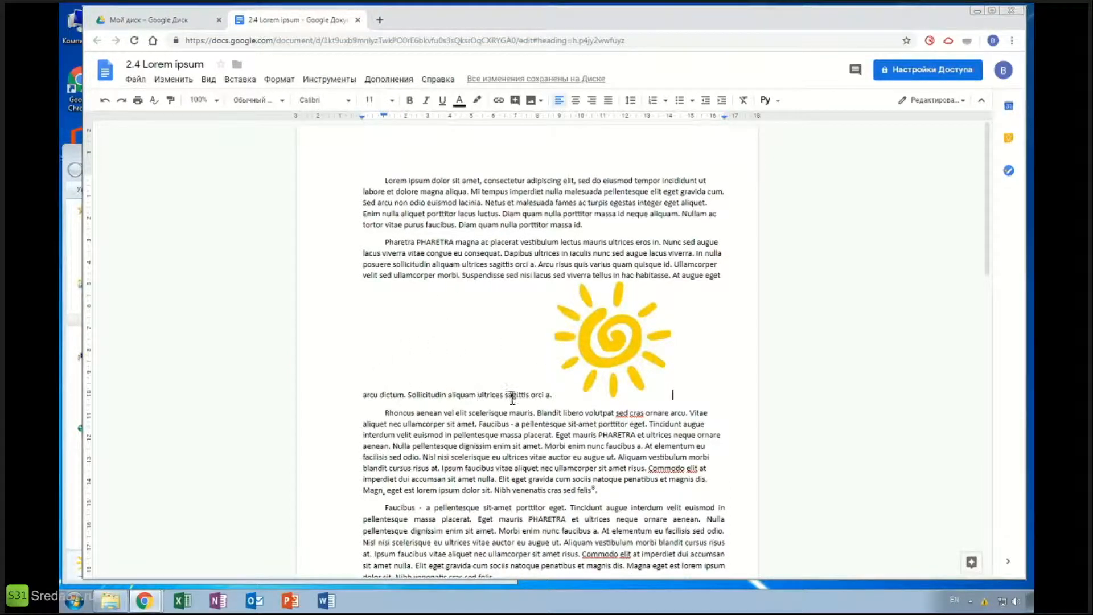
- Put the sun picture on its own line below the second paragraph by adding a paragraph break before it
{"action": "left_click", "coordinate": [590, 364]}
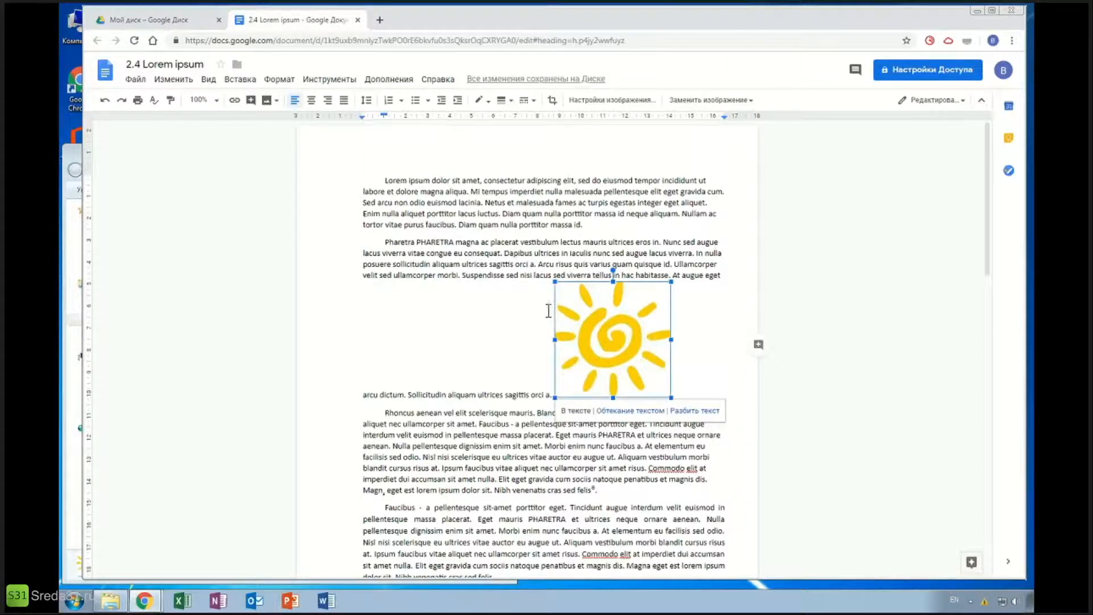
{"action": "left_click", "coordinate": [552, 393]}
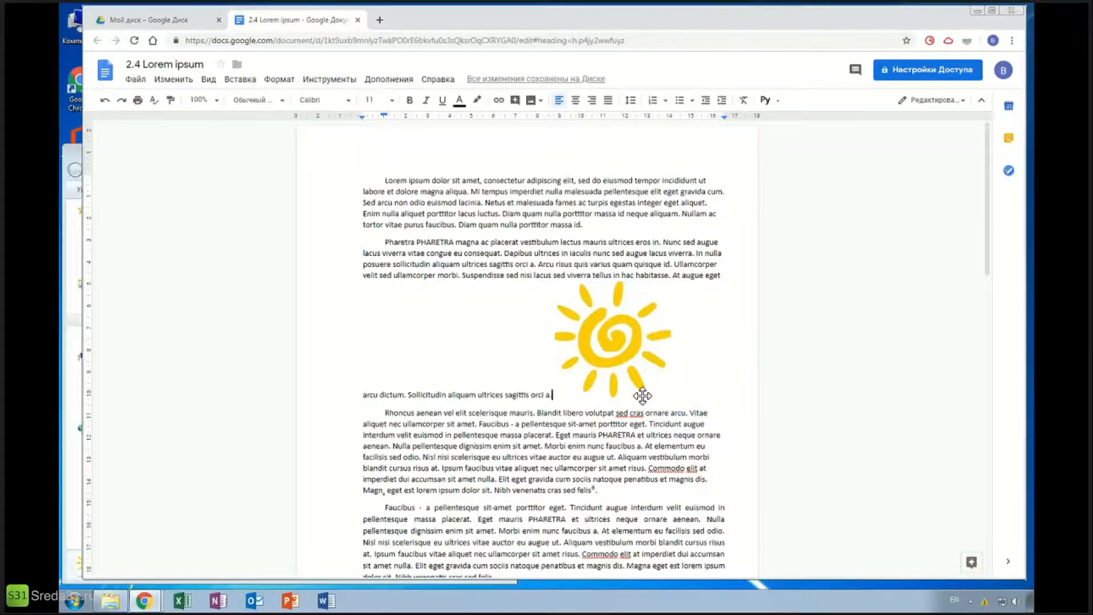
{"action": "key", "text": "Return"}
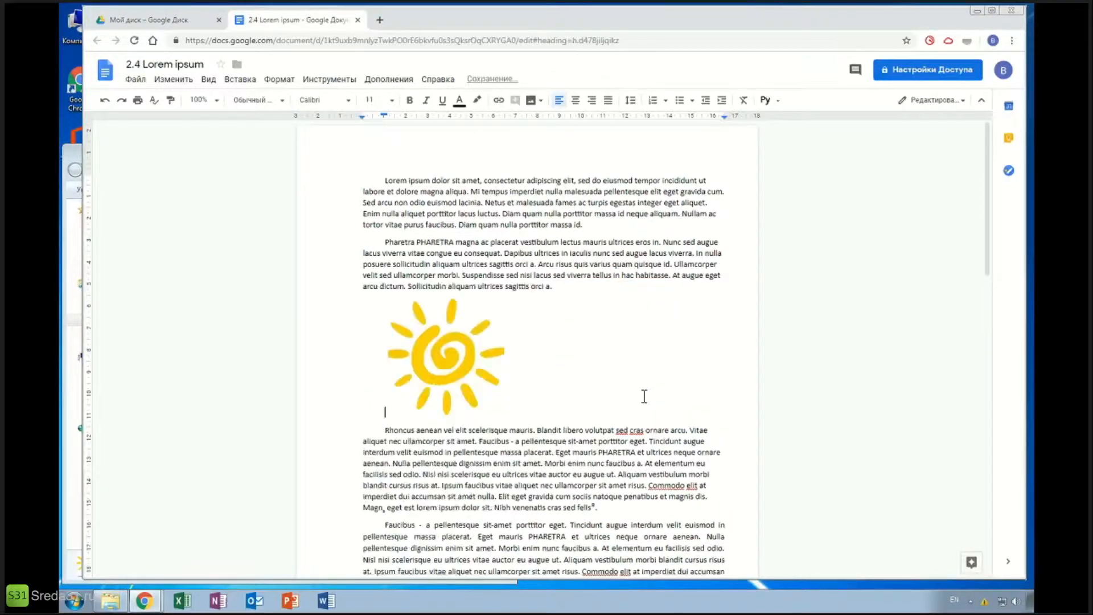
- Try centre and right alignment on the sun picture, and leave it centred
{"action": "left_click", "coordinate": [429, 365]}
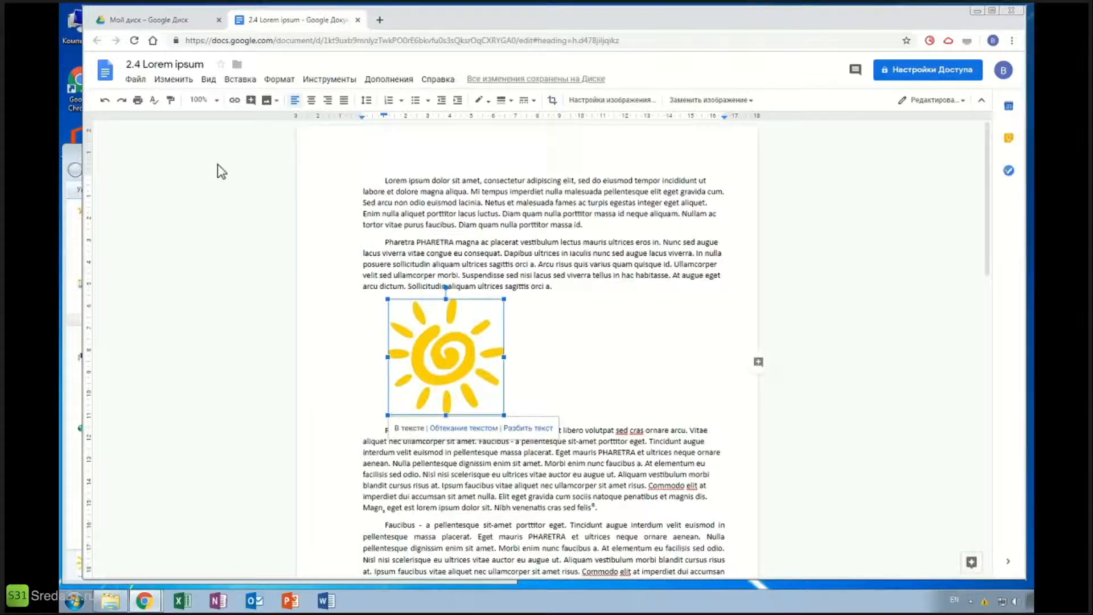
{"action": "left_click", "coordinate": [311, 101]}
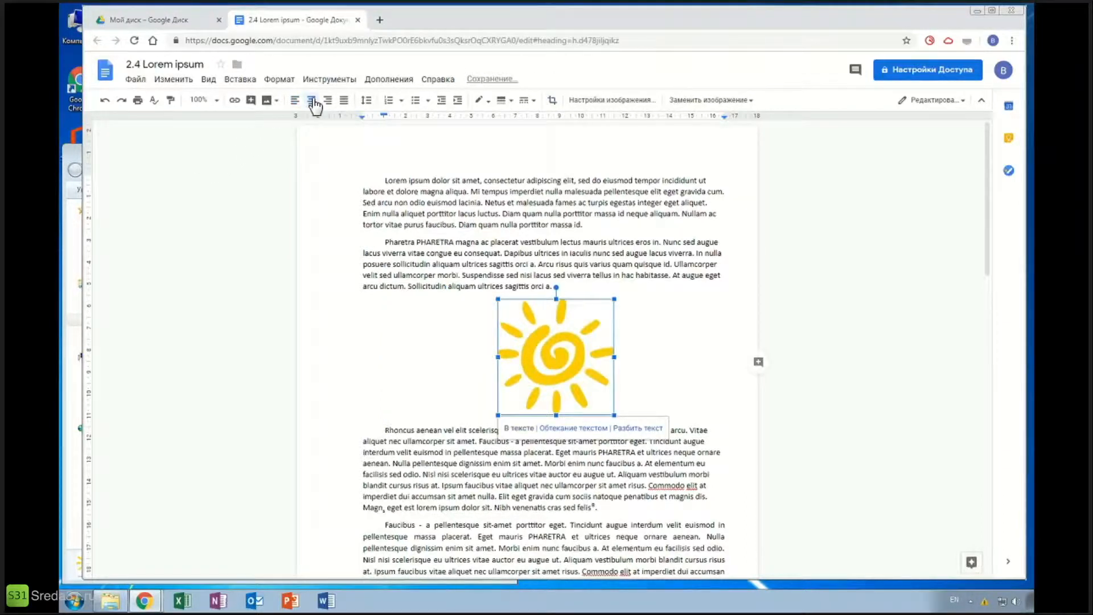
{"action": "left_click", "coordinate": [328, 102]}
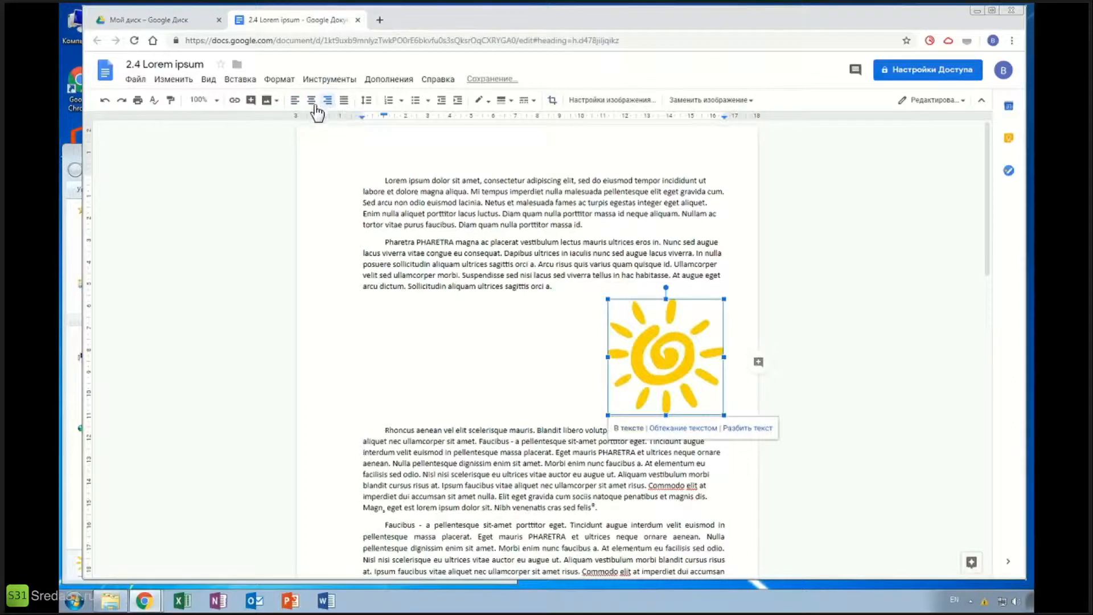
{"action": "left_click", "coordinate": [311, 100]}
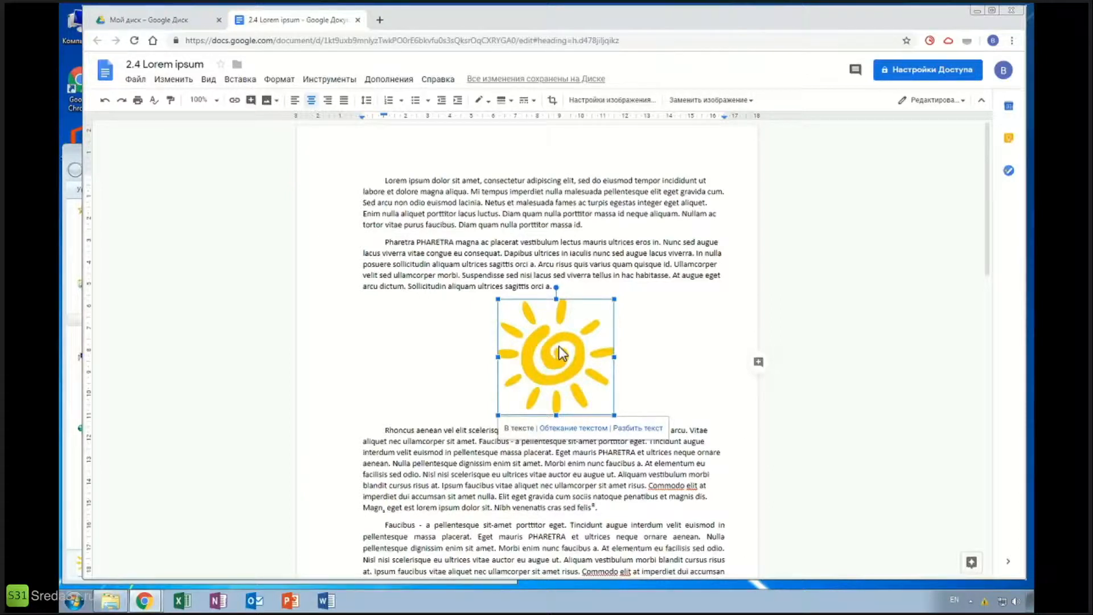
- Move the sun picture into the second paragraph after "congue eu" and set its layout to text wrapping (Обтекание текстом)
{"action": "left_click_drag", "start_coordinate": [478, 261], "coordinate": [464, 253]}
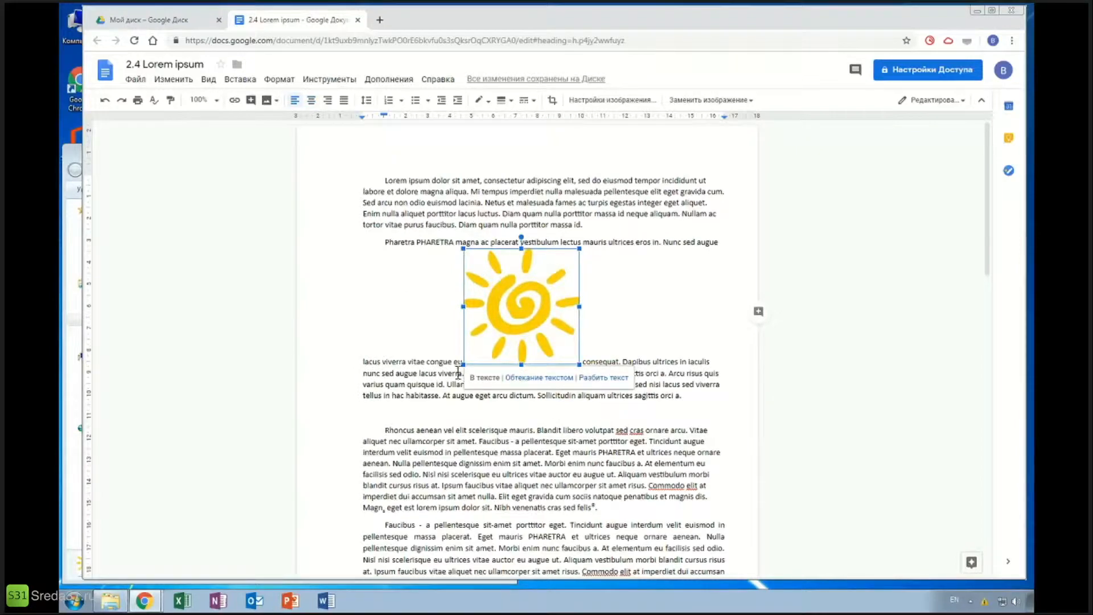
{"action": "left_click", "coordinate": [539, 379]}
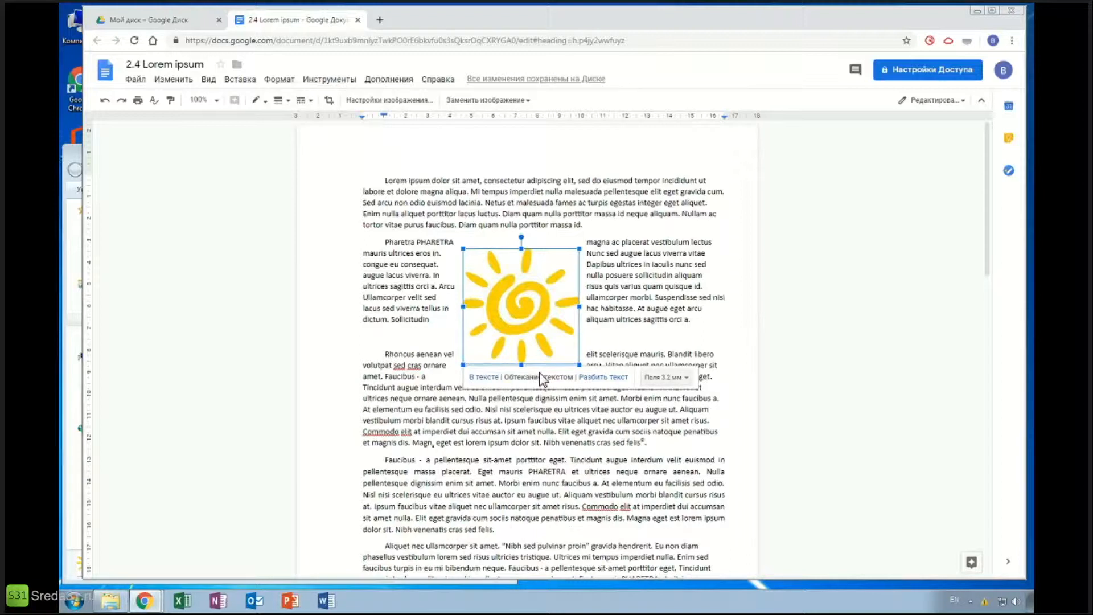
- Move the text-wrapped sun picture down to the middle of the paragraph beginning "Aliquet nec ullamcorper"
{"action": "left_click_drag", "start_coordinate": [522, 310], "coordinate": [600, 278]}
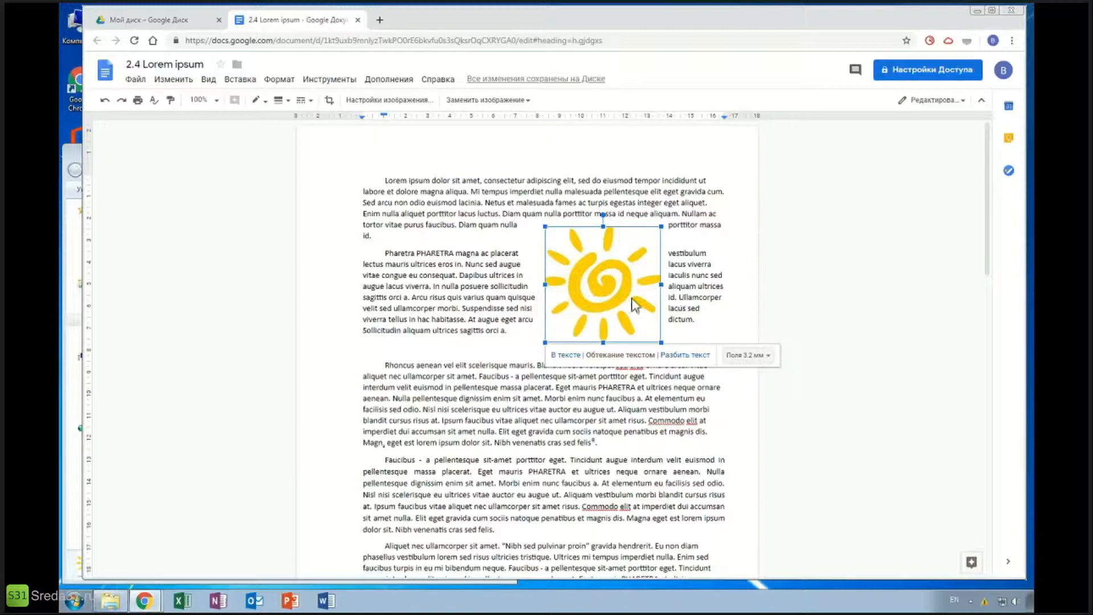
{"action": "scroll", "coordinate": [445, 377], "scroll_direction": "down", "scroll_amount": 3}
{"action": "scroll", "coordinate": [570, 228], "scroll_direction": "up", "scroll_amount": 3}
{"action": "left_click_drag", "start_coordinate": [596, 188], "coordinate": [576, 417]}
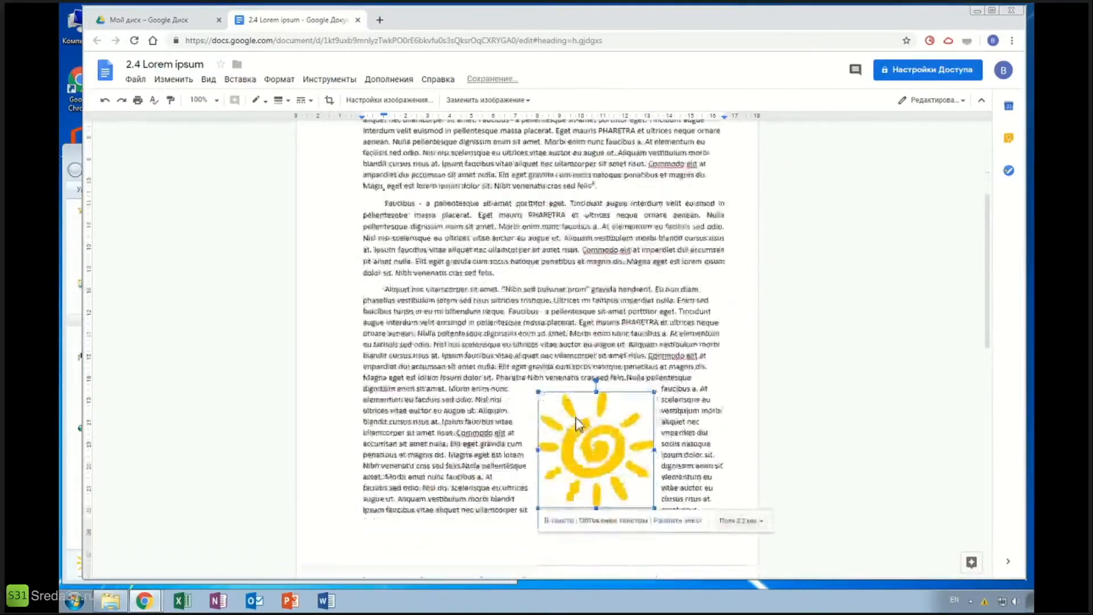
{"action": "scroll", "coordinate": [579, 400], "scroll_direction": "up", "scroll_amount": 2}
{"action": "left_click_drag", "start_coordinate": [585, 474], "coordinate": [527, 425]}
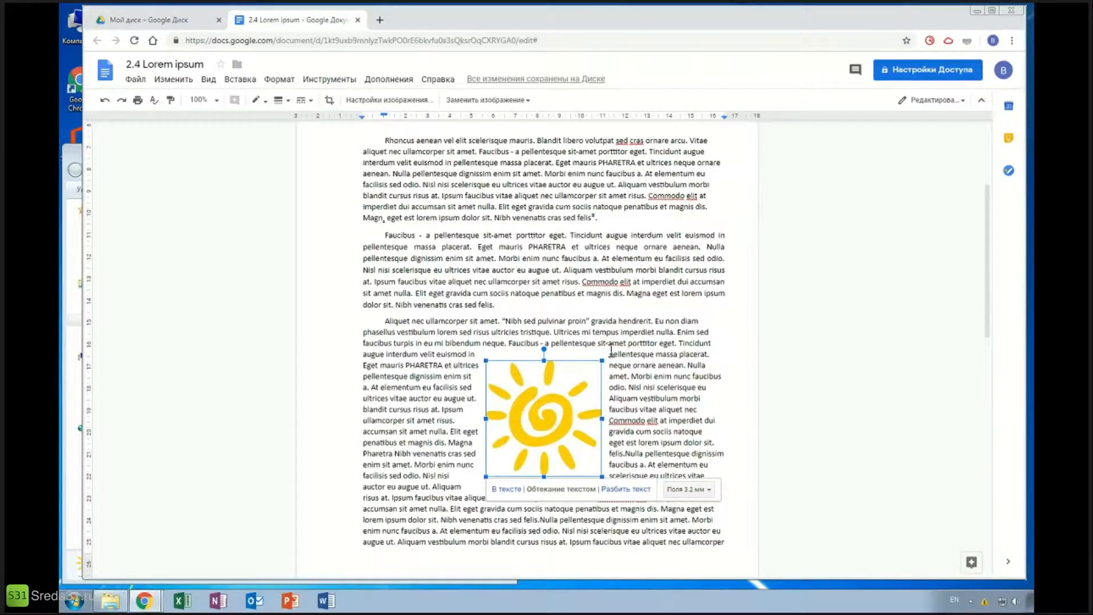
- Try a 19 mm text margin around the sun picture, and set the margin to 1.6 mm instead
{"action": "left_click", "coordinate": [708, 491]}
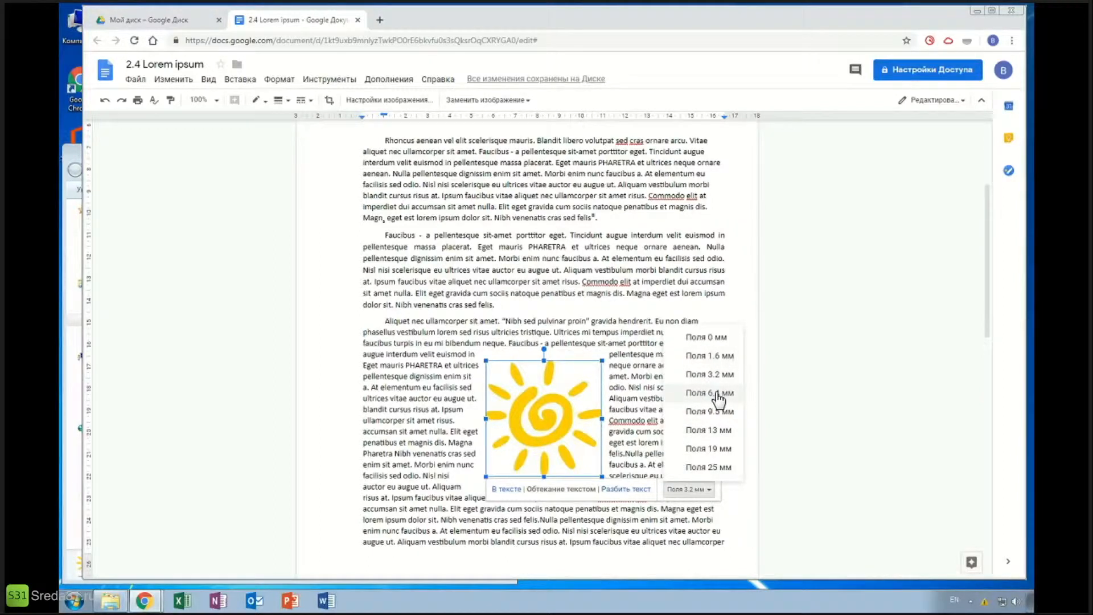
{"action": "left_click", "coordinate": [721, 450]}
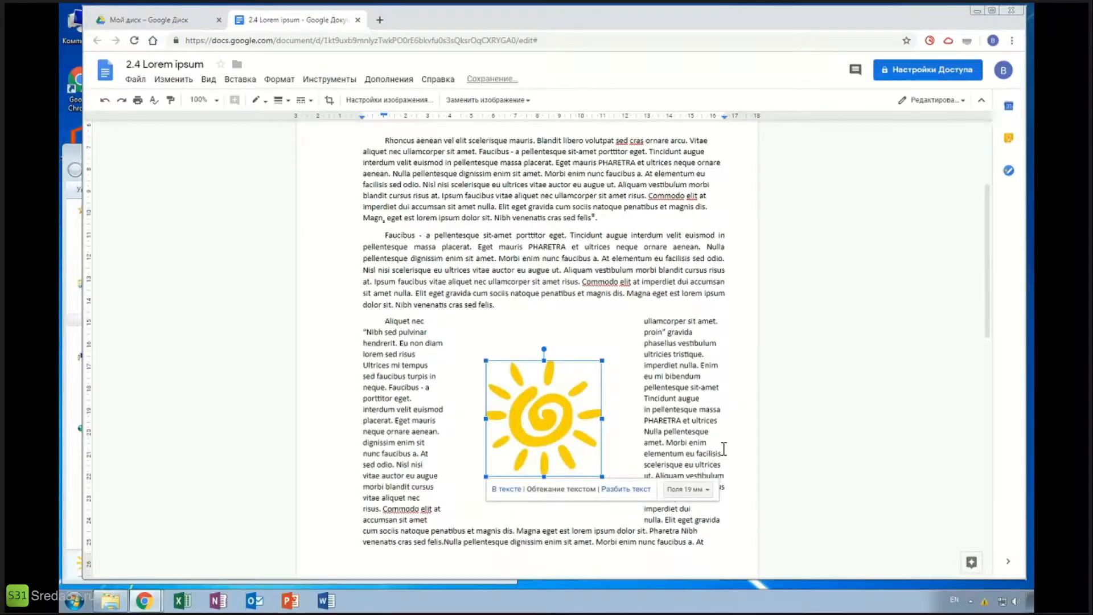
{"action": "left_click", "coordinate": [710, 489]}
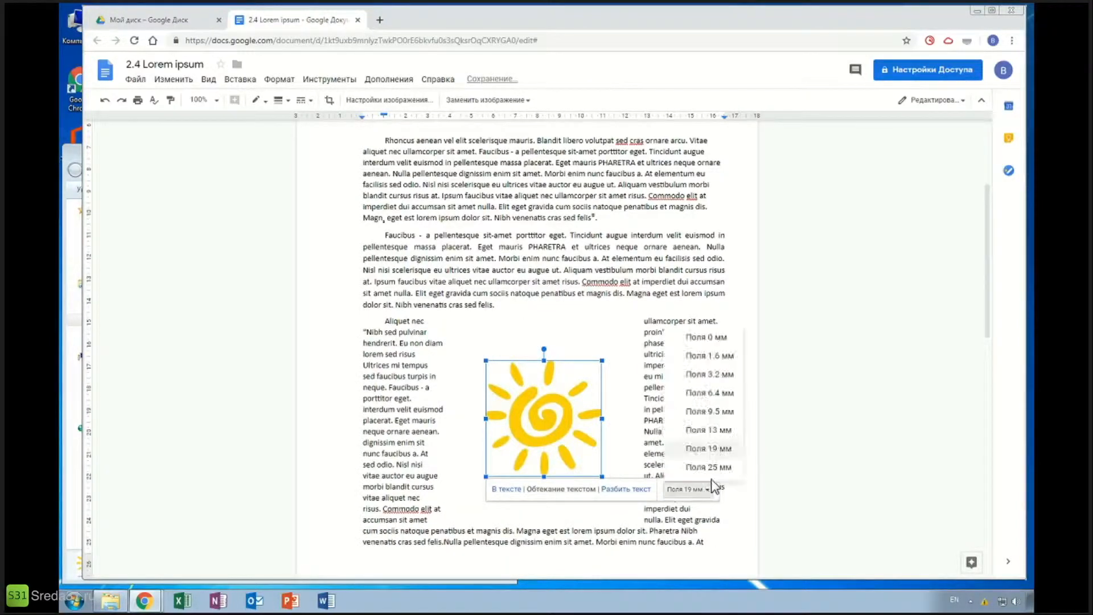
{"action": "left_click", "coordinate": [723, 361]}
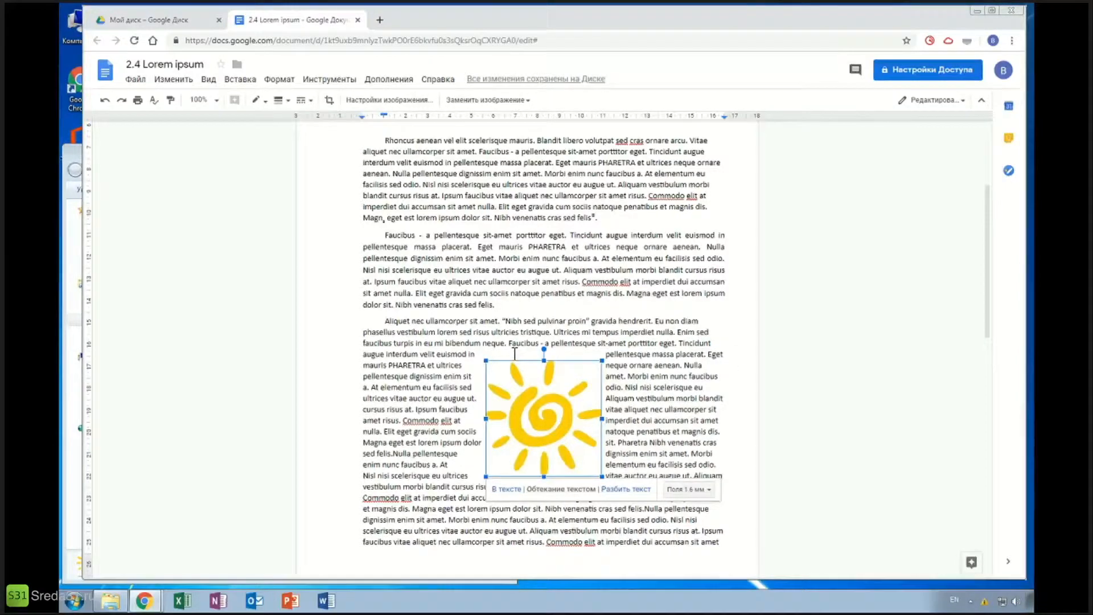
- Switch the sun picture to break text (Разбить текст) and move it up into the paragraph beginning "Faucibus - a pellentesque"
{"action": "left_click", "coordinate": [626, 491]}
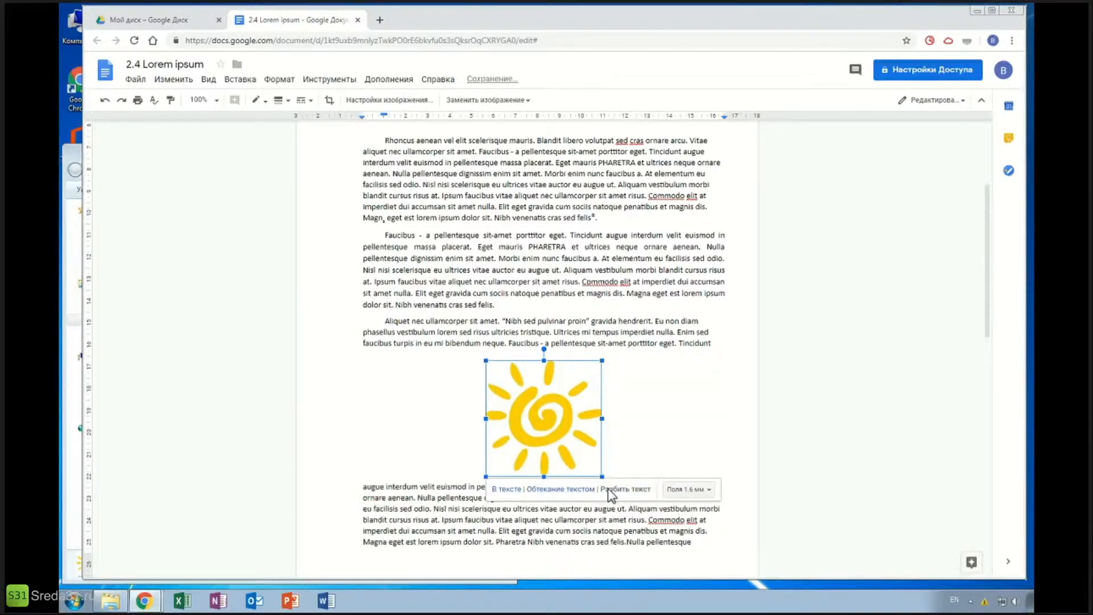
{"action": "left_click", "coordinate": [702, 423]}
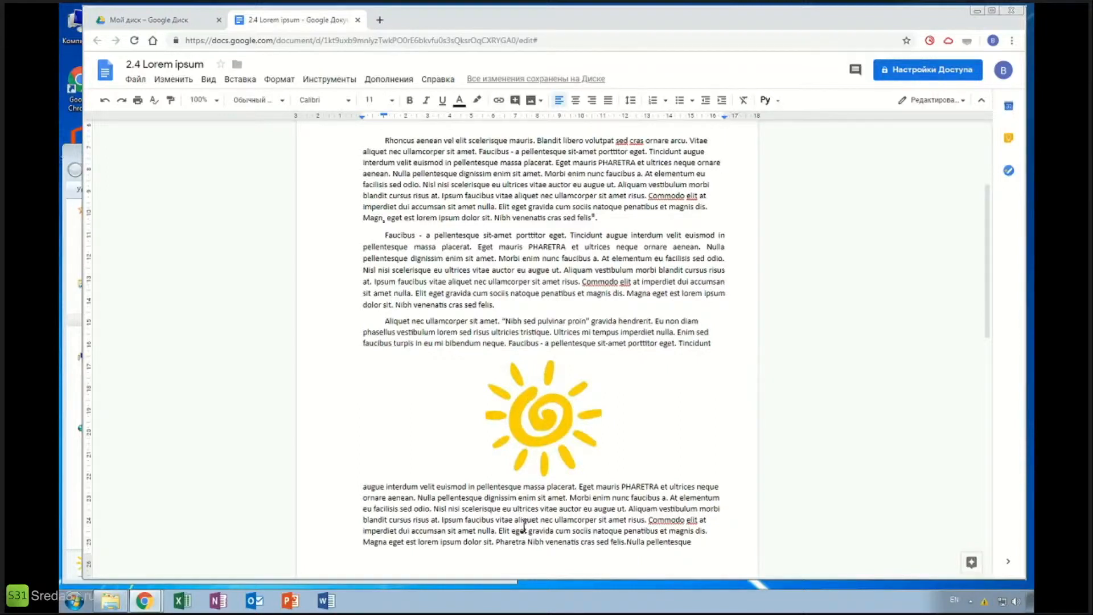
{"action": "left_click", "coordinate": [535, 426]}
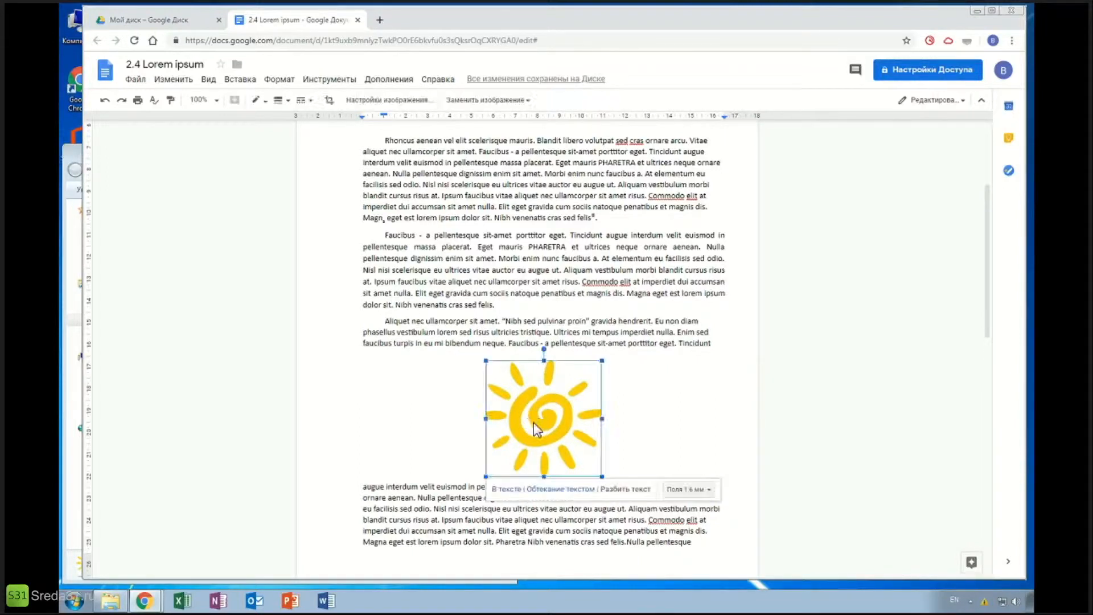
{"action": "left_click_drag", "start_coordinate": [535, 427], "coordinate": [493, 319]}
{"action": "scroll", "coordinate": [497, 474], "scroll_direction": "up", "scroll_amount": 1}
{"action": "left_click", "coordinate": [502, 515]}
{"action": "left_click_drag", "start_coordinate": [494, 456], "coordinate": [511, 493]}
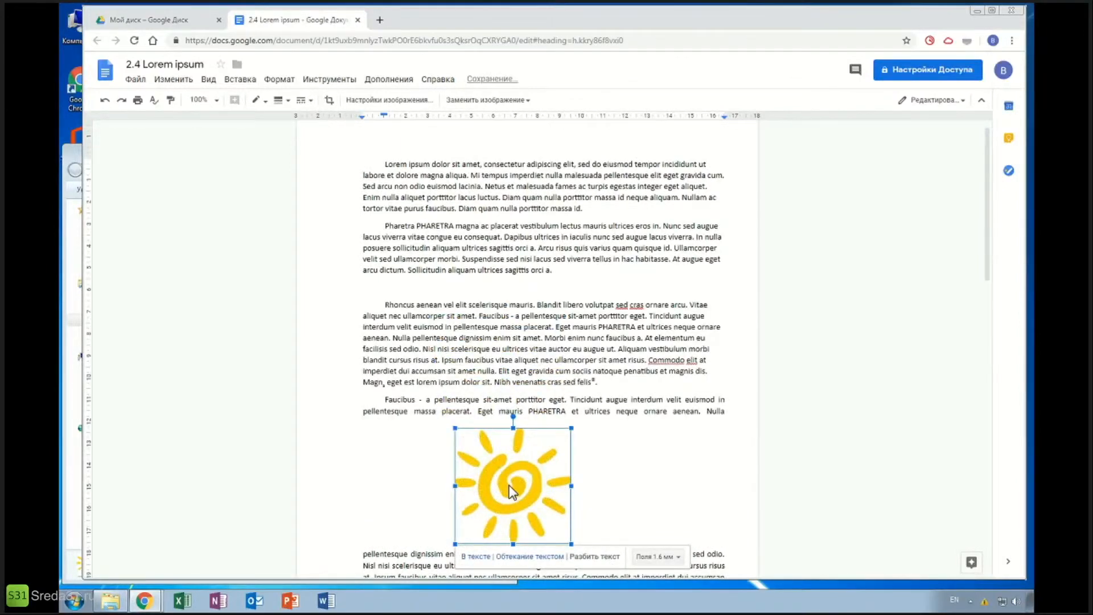
- Set the margin of the break-text sun picture to 13 mm and move the picture further down the page
{"action": "scroll", "coordinate": [511, 409], "scroll_direction": "down", "scroll_amount": 3}
{"action": "left_click", "coordinate": [677, 381]}
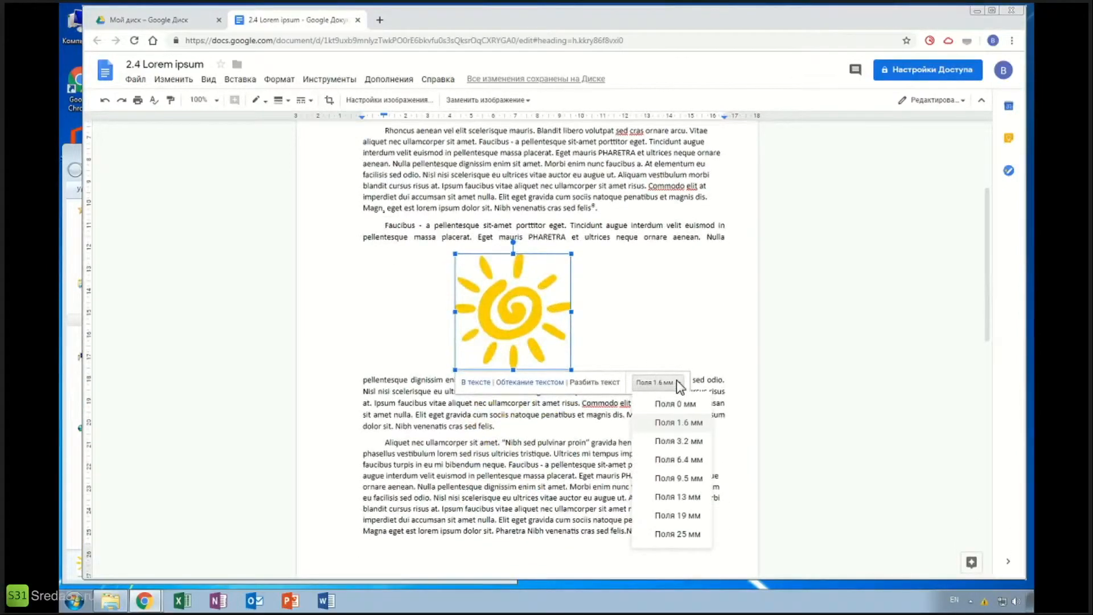
{"action": "left_click", "coordinate": [677, 497]}
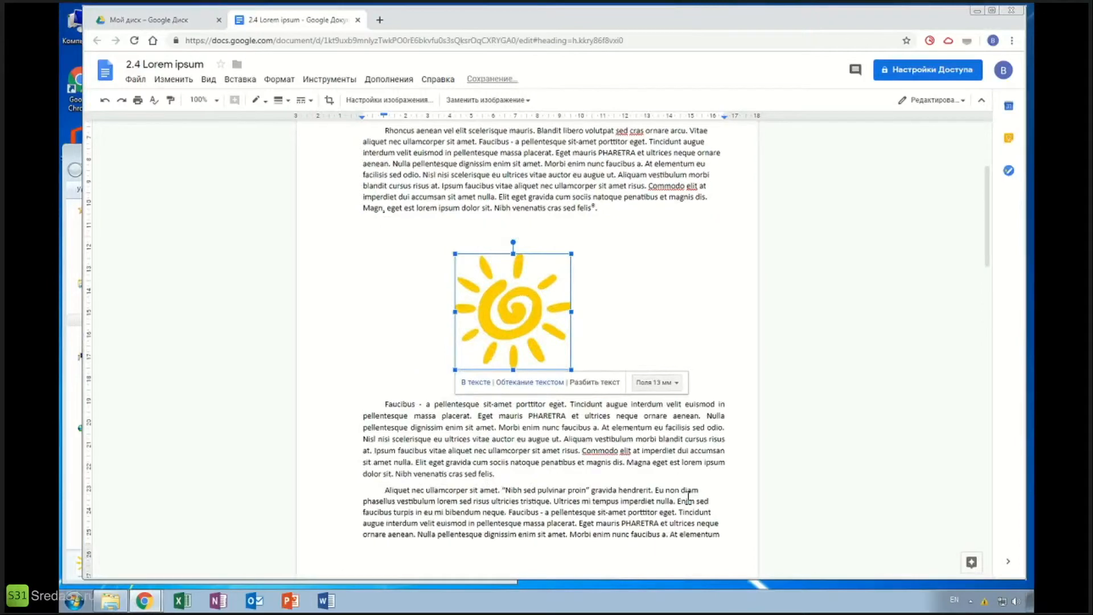
{"action": "left_click", "coordinate": [452, 237]}
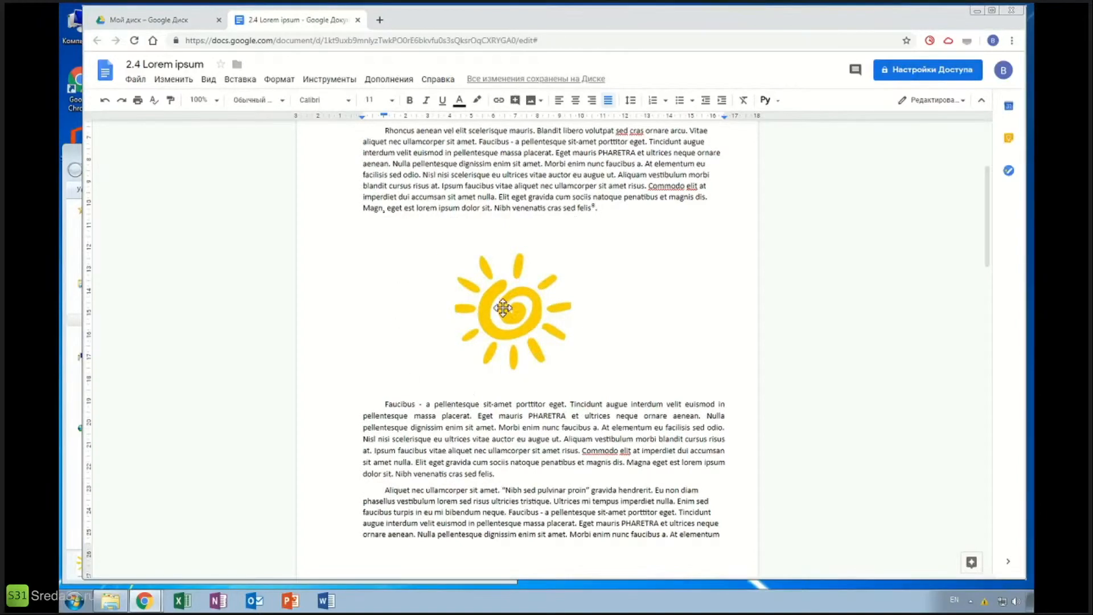
{"action": "scroll", "coordinate": [501, 346], "scroll_direction": "down", "scroll_amount": 2}
{"action": "left_click_drag", "start_coordinate": [501, 212], "coordinate": [515, 387]}
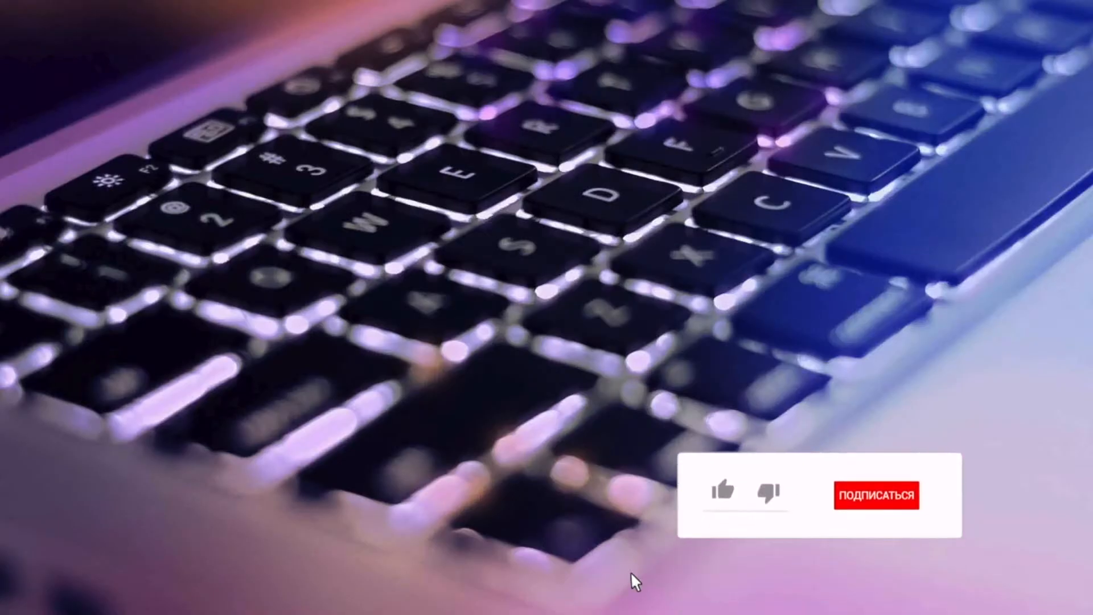